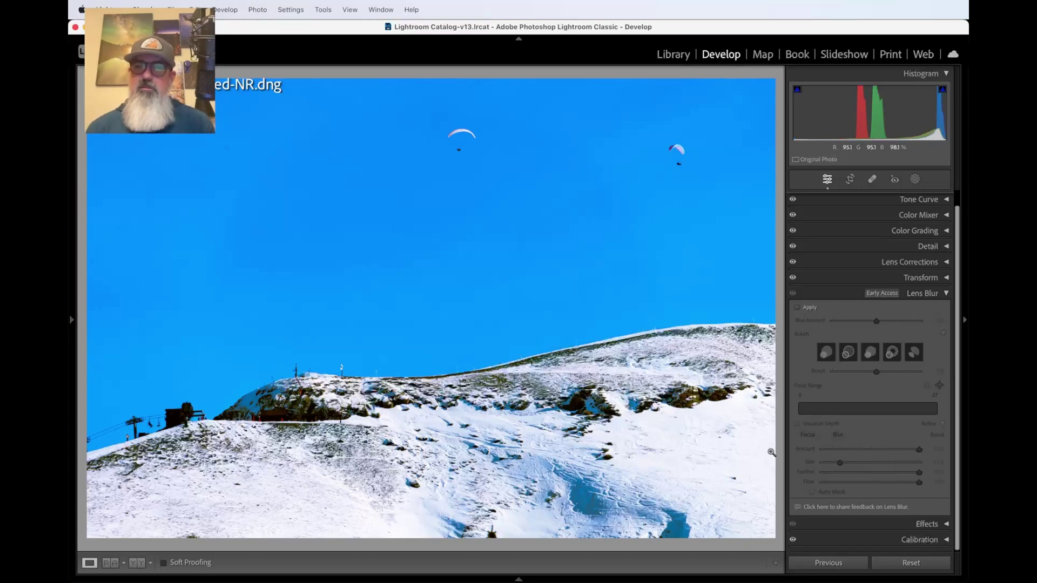
- Apply Lens Blur to the ski slope photo and move the focal range to the far depths, 72 to 100
left_click(798, 308)
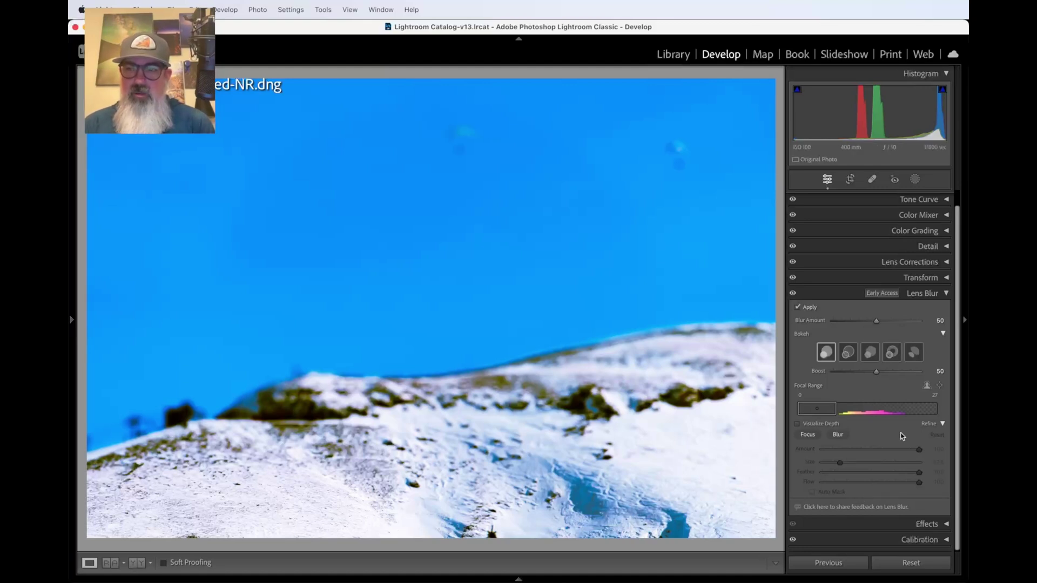
left_click(942, 425)
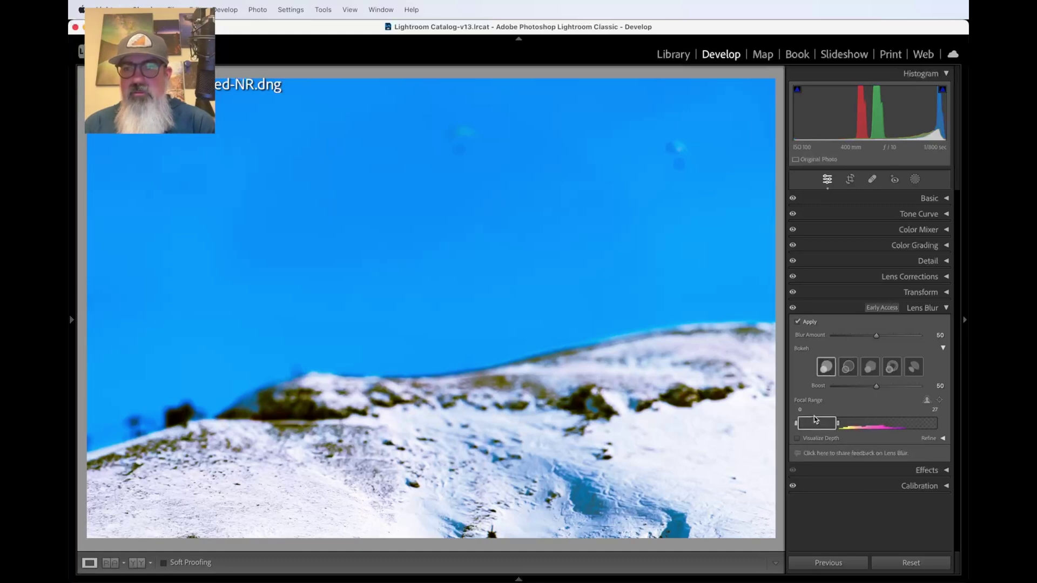
left_click_drag(812, 424, 929, 422)
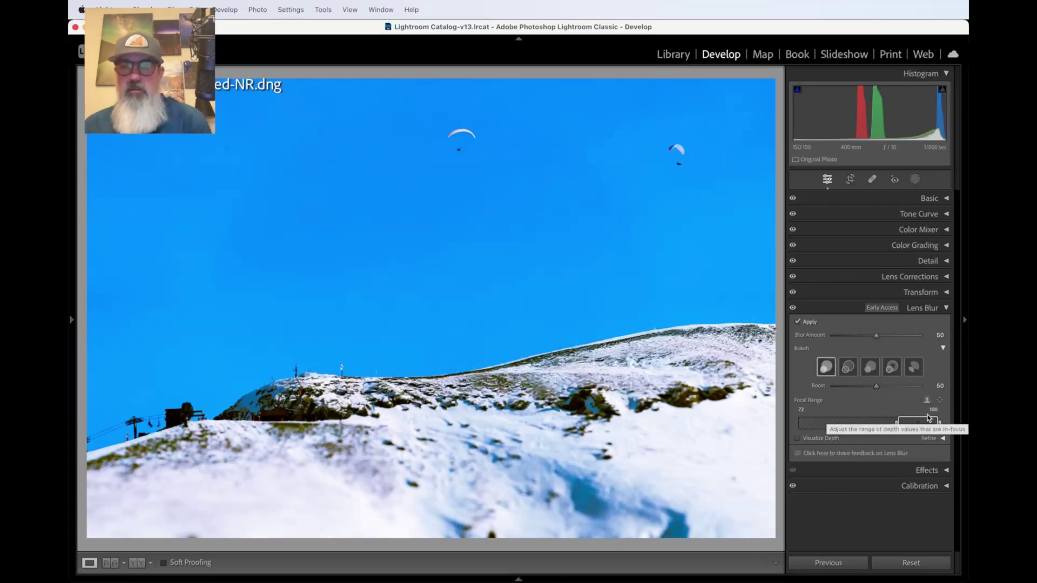
mouse_move(924, 422)
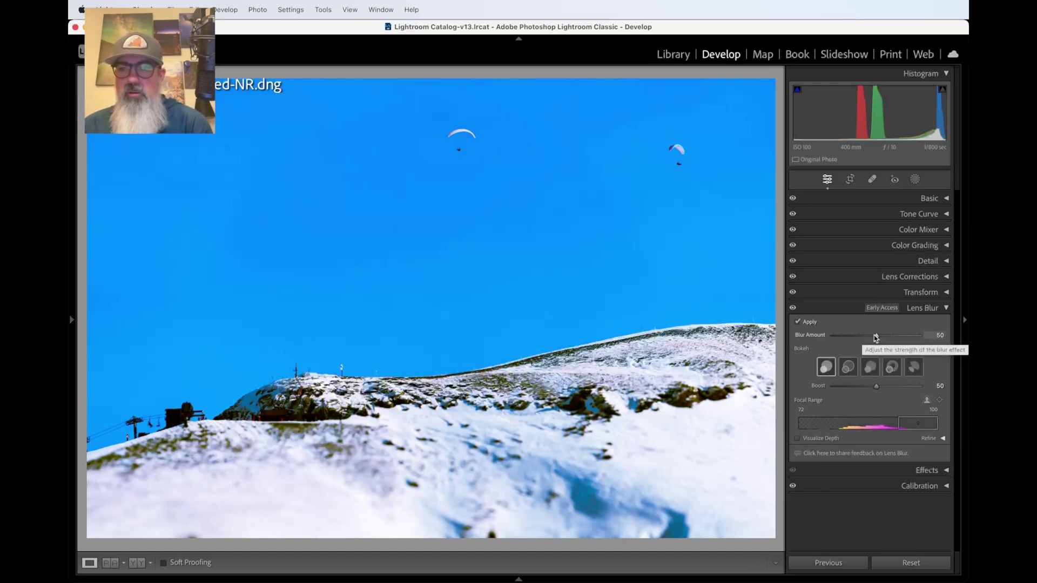
- Set the blur amount to 100, try a bokeh boost of 100, and return the boost to 50
left_click_drag(875, 337, 953, 326)
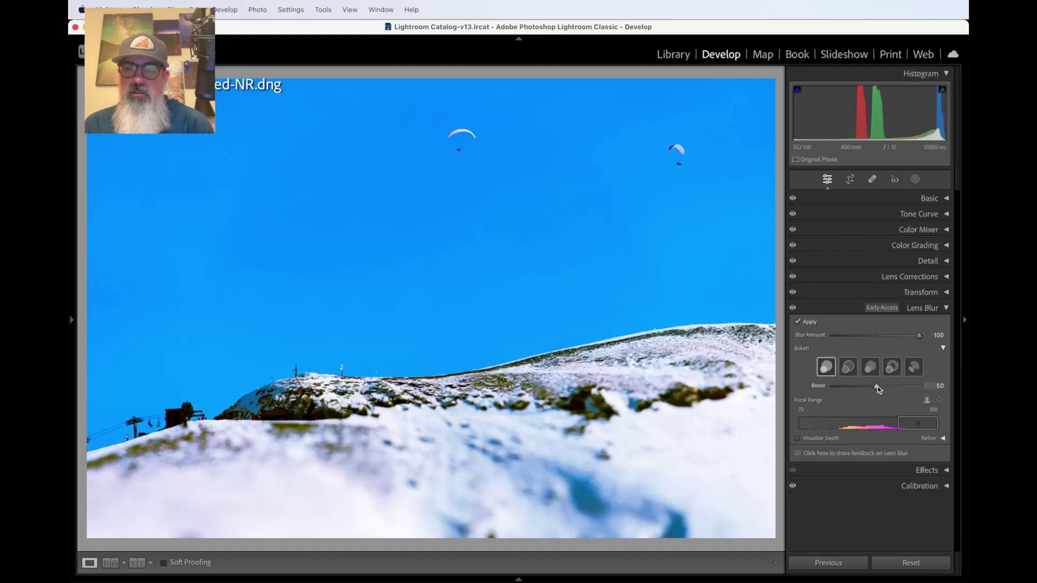
mouse_move(902, 387)
left_mouse_down()
mouse_move(922, 382)
mouse_move(898, 384)
mouse_move(911, 384)
left_mouse_up()
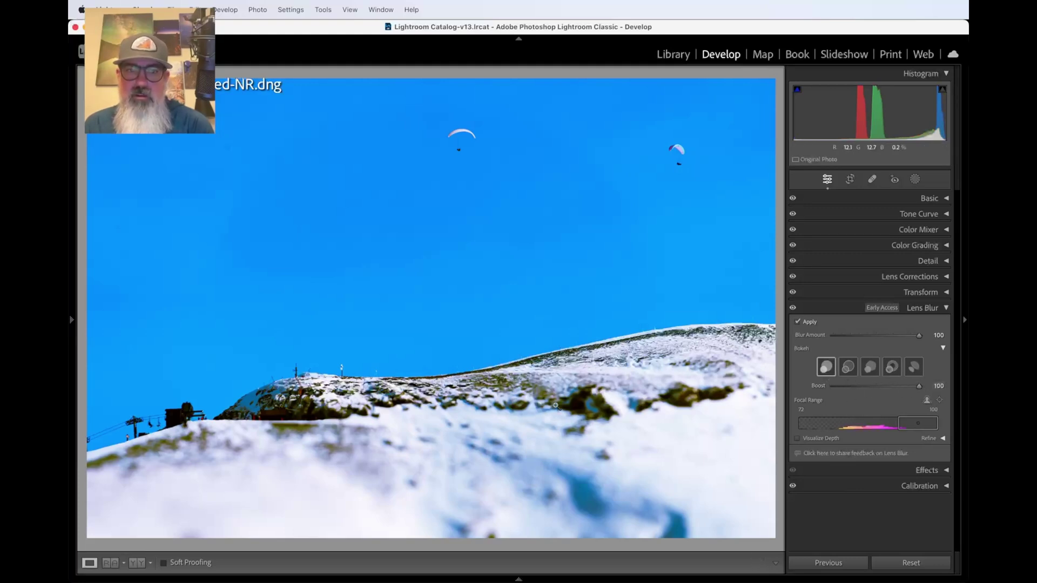
left_click_drag(144, 465, 500, 384)
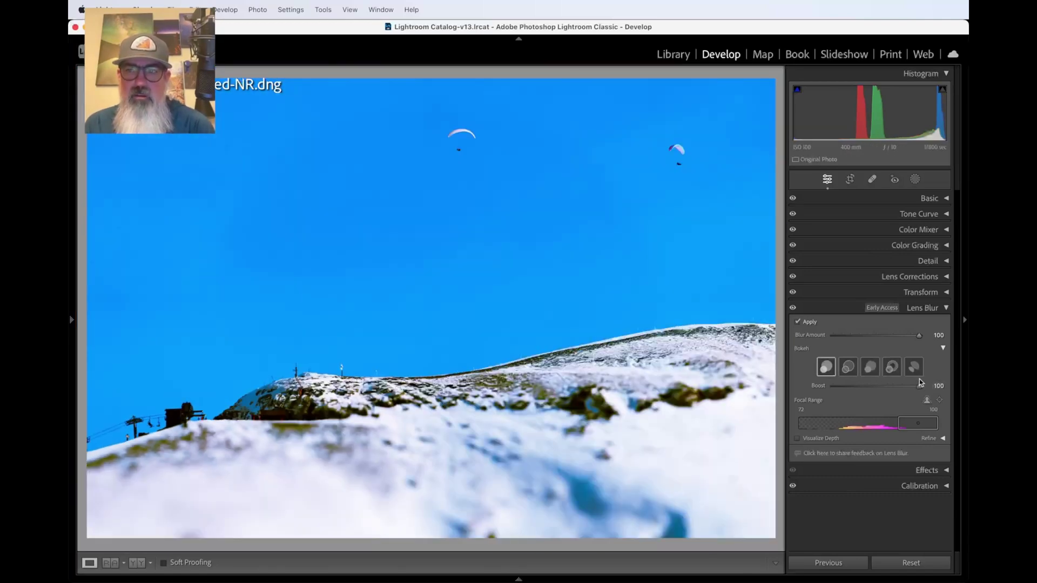
scroll(916, 387, "down", 8)
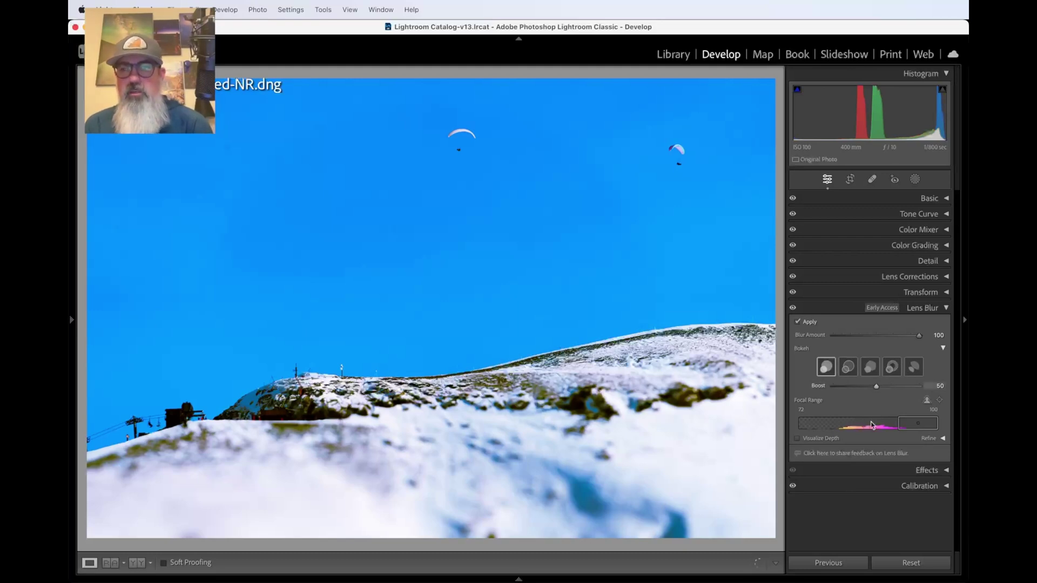
- Shift the focal range to the nearest depths, ending at 27, and brush focus onto the two paragliders in the sky
left_click(738, 457)
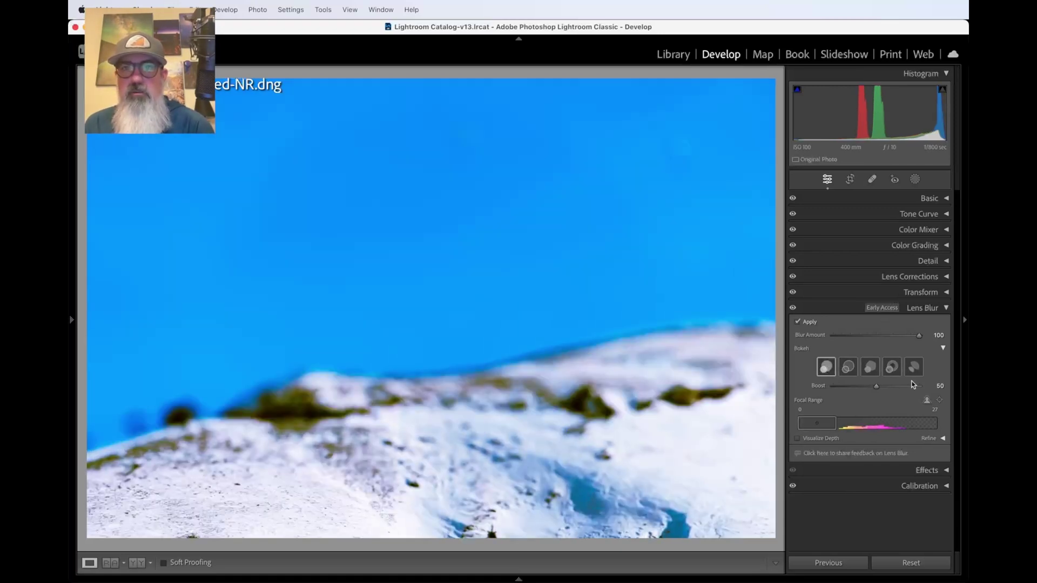
left_click(942, 439)
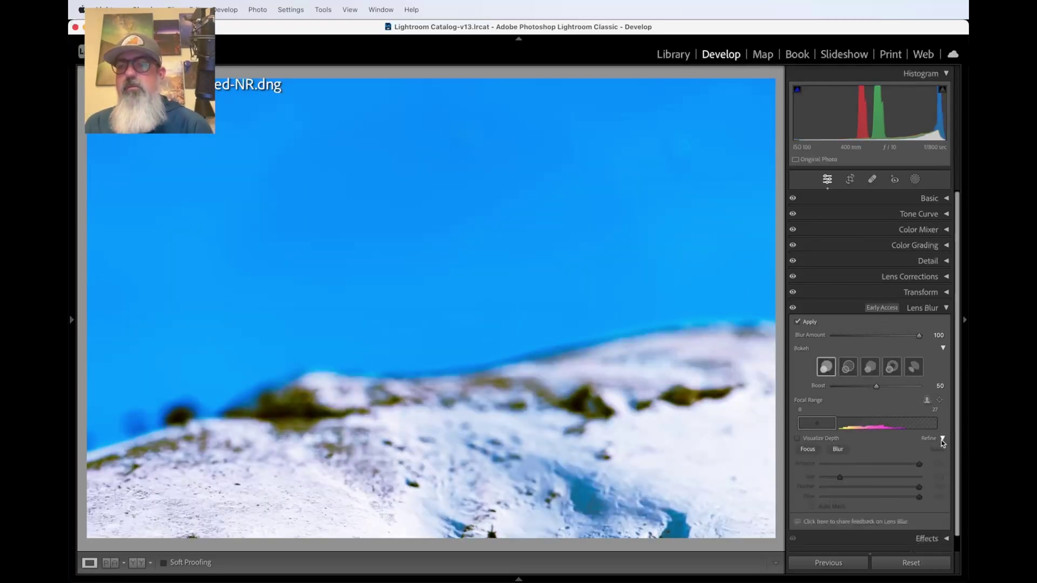
left_click(808, 449)
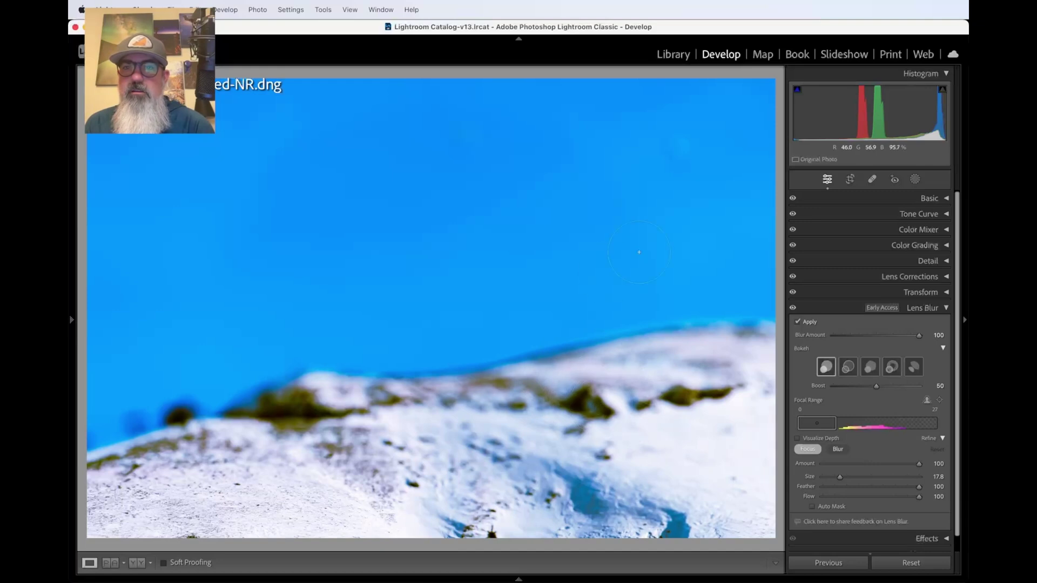
left_click(675, 151)
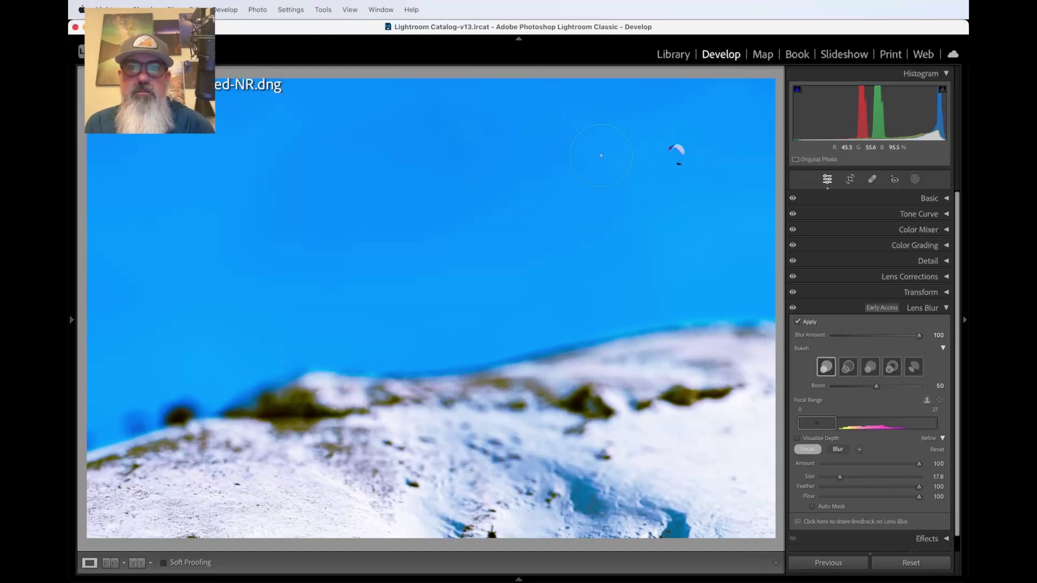
left_click(463, 144)
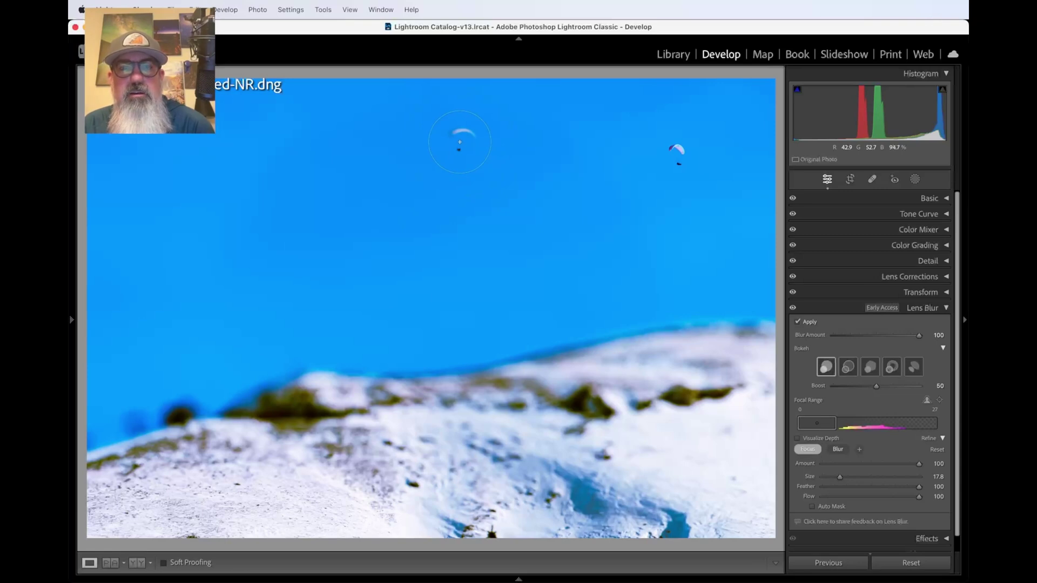
left_click(459, 142)
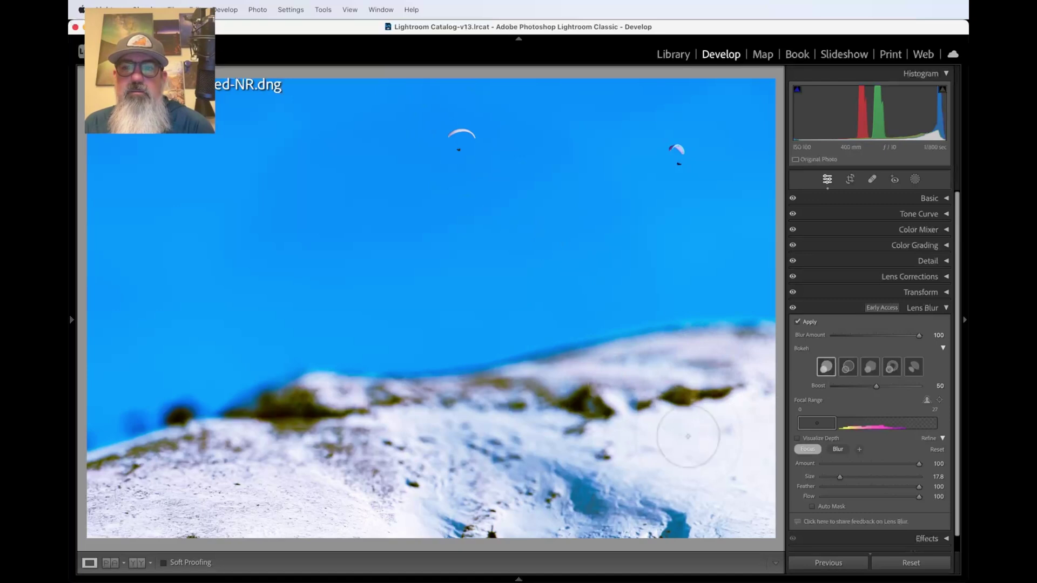
- Brush focus over the rocky patch on the upper snowy slope, select the Blur brush and visualize the depth map
mouse_move(713, 372)
left_mouse_down()
mouse_move(754, 358)
mouse_move(630, 452)
mouse_move(595, 403)
left_mouse_up()
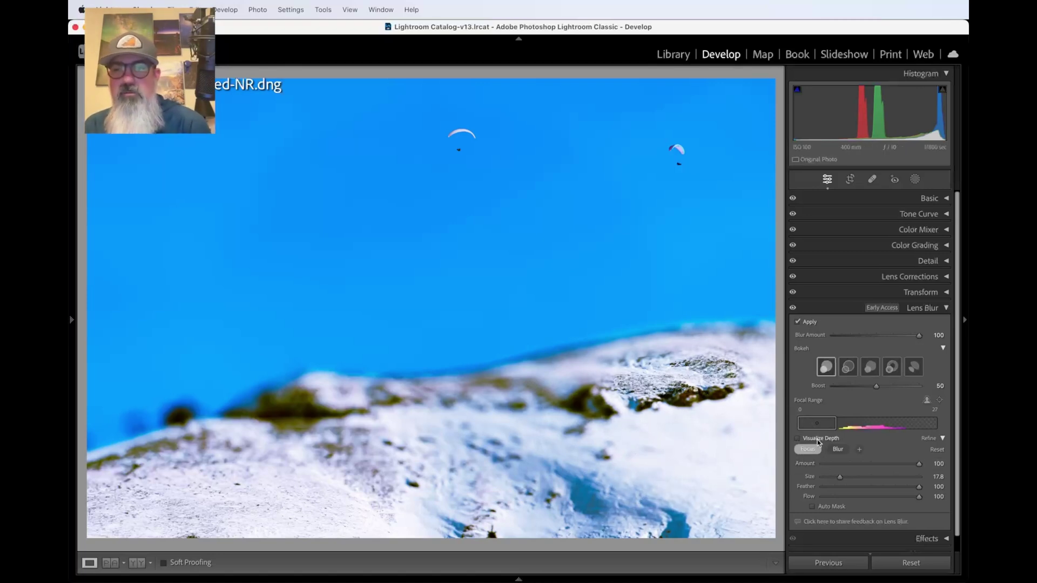
left_click(835, 450)
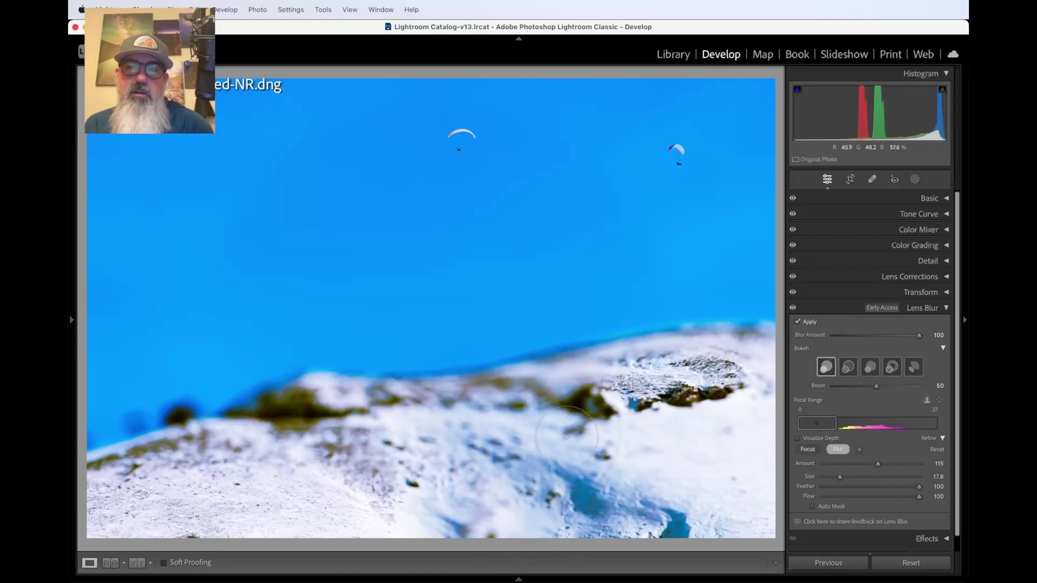
left_click(813, 448)
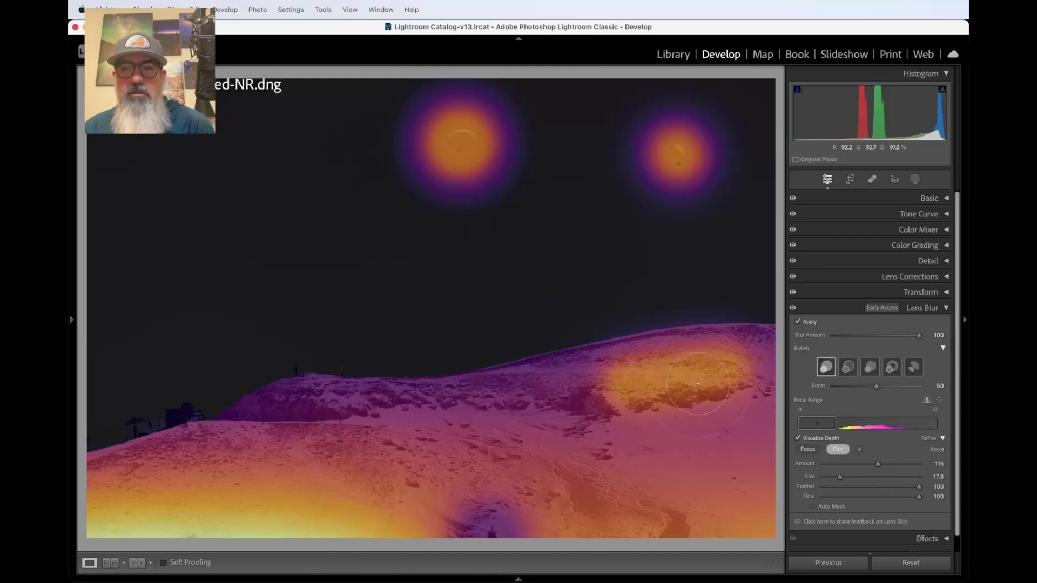
- Move the focal range back to the far depths, 72 to 100, and exit the refinement brush
left_click(810, 430)
mouse_move(810, 428)
left_mouse_down()
mouse_move(904, 424)
mouse_move(919, 406)
left_mouse_up()
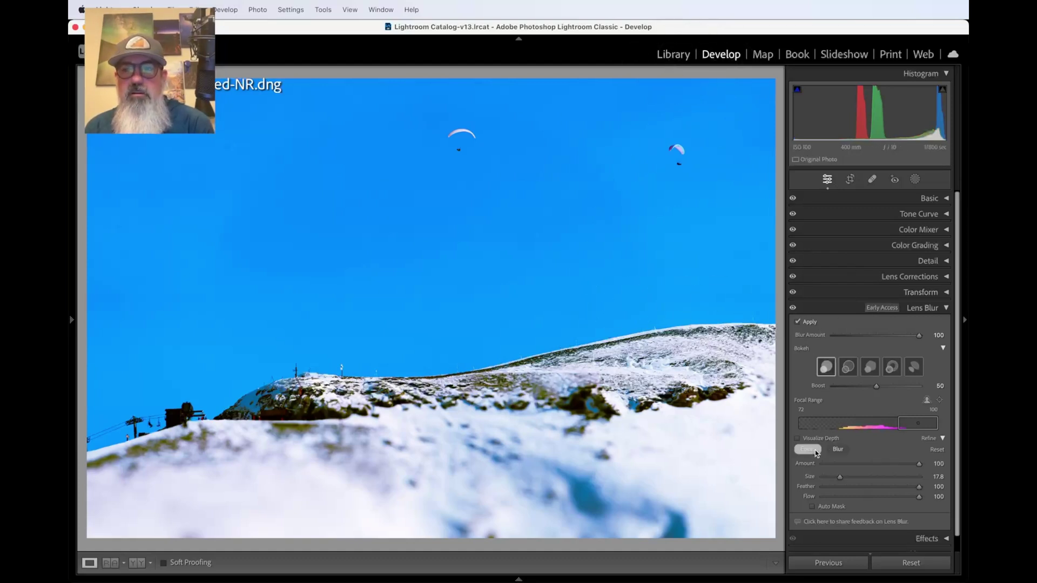
key("Escape")
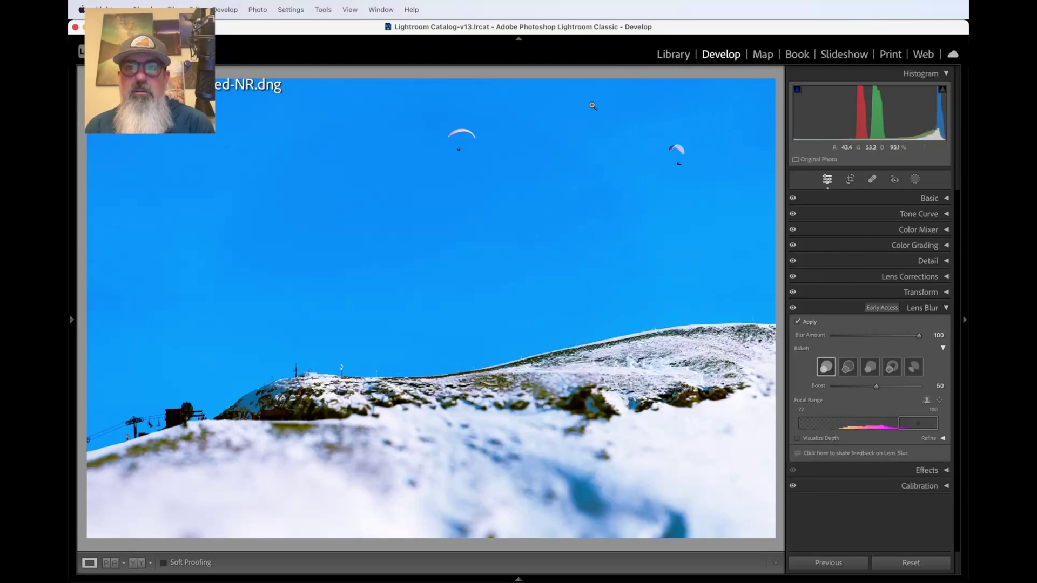
- Open the night photo from the snowcat 2 timelapse folder for developing and apply Lens Blur with focal range 70 to 100
left_click(672, 54)
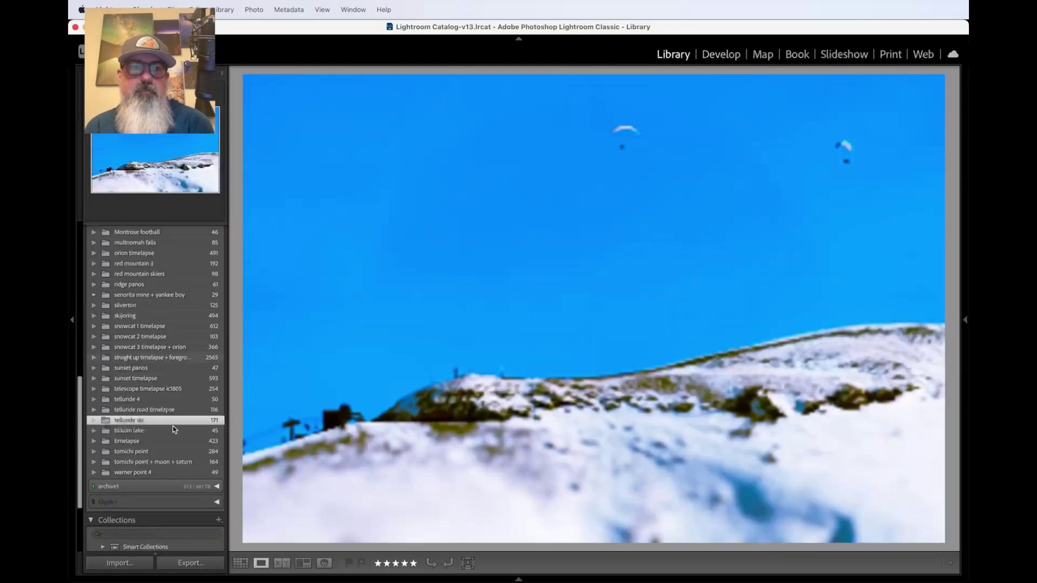
left_click(166, 337)
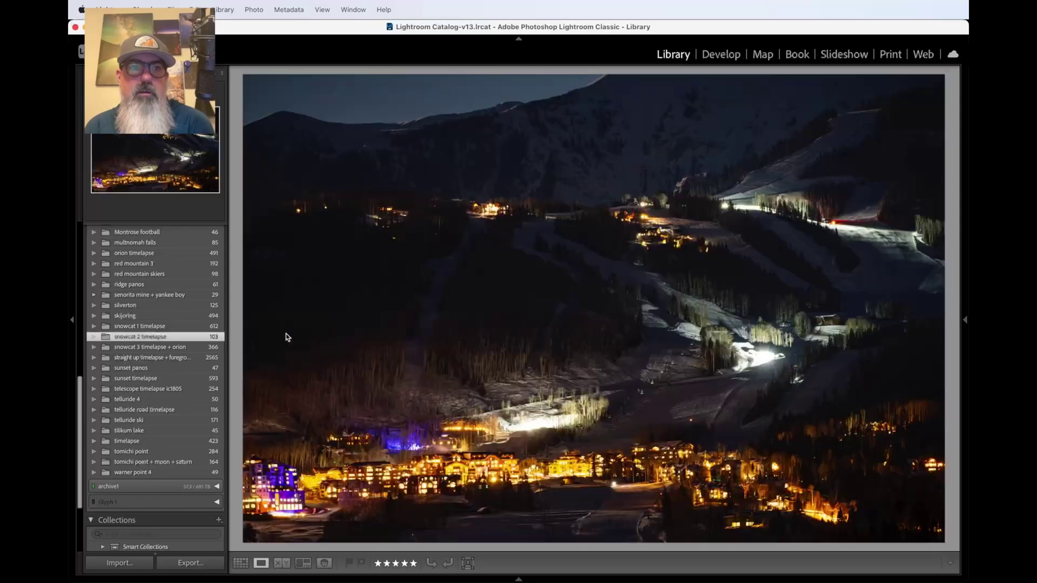
left_click(723, 56)
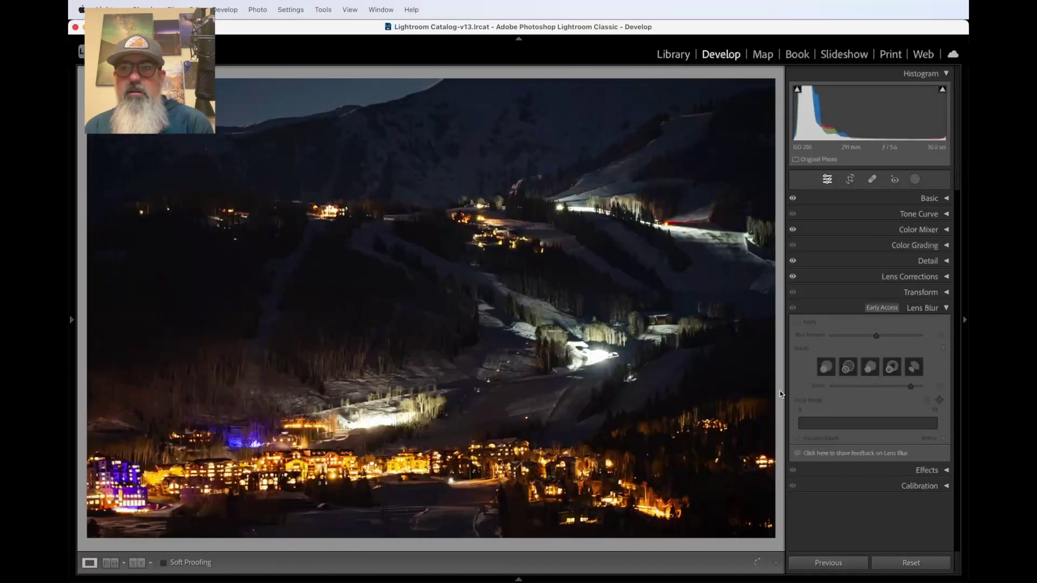
left_click(810, 323)
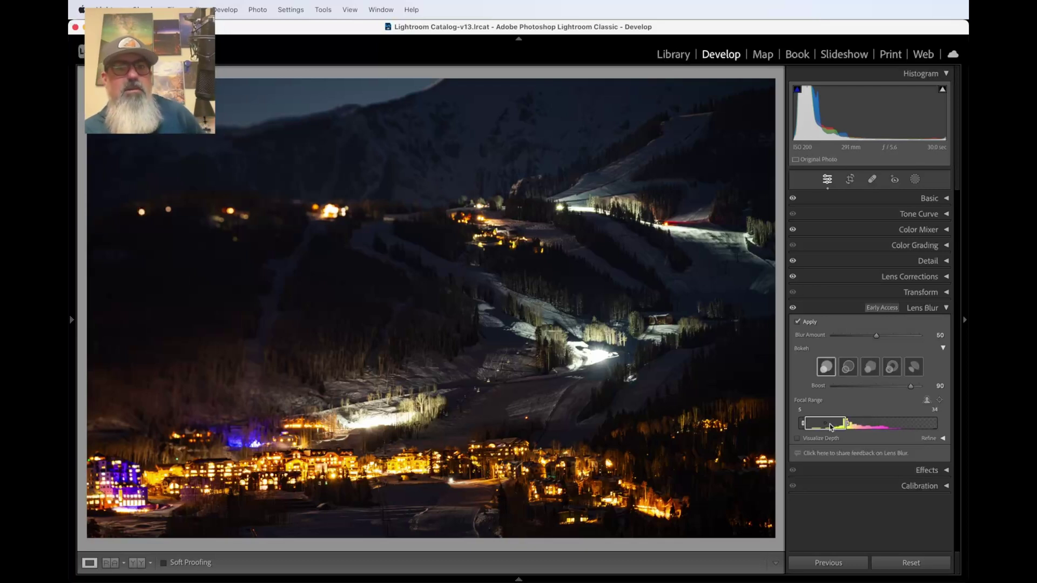
left_click_drag(830, 427, 924, 423)
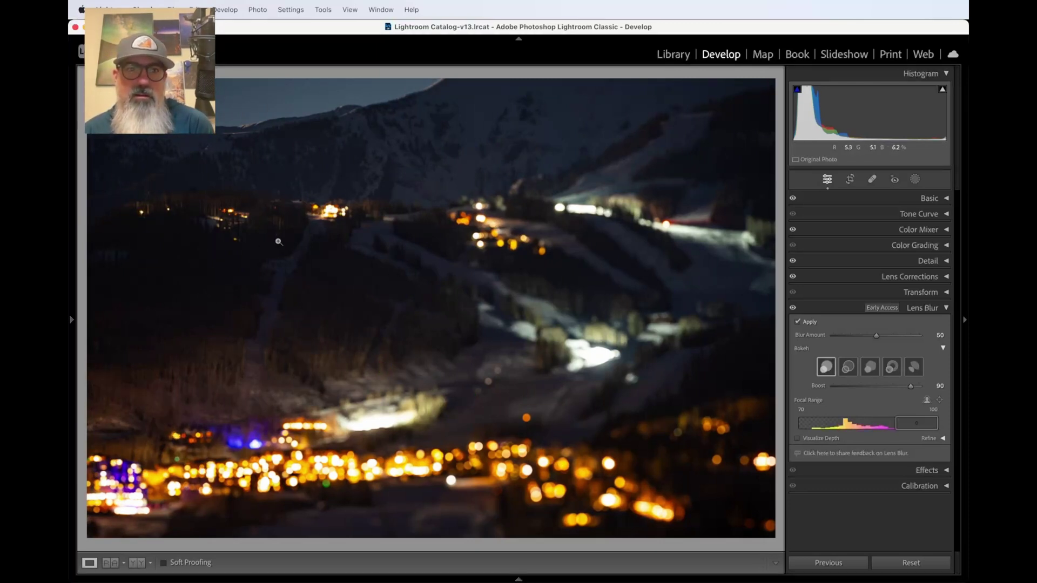
- Examine the bokeh up close on the town lights, the upper slope lights and the dark hillside
left_click(379, 488)
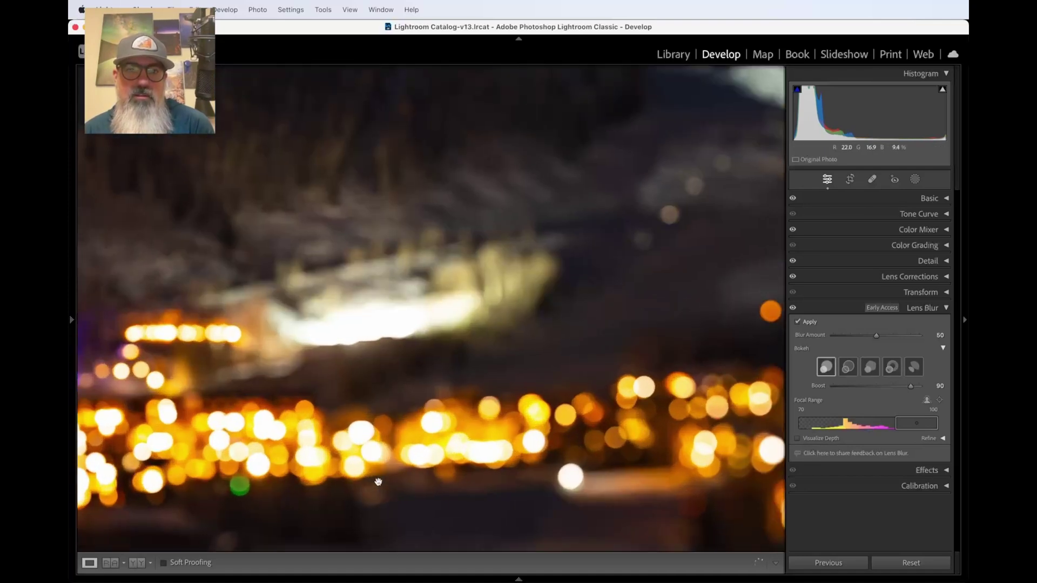
left_click(378, 481)
left_click(489, 243)
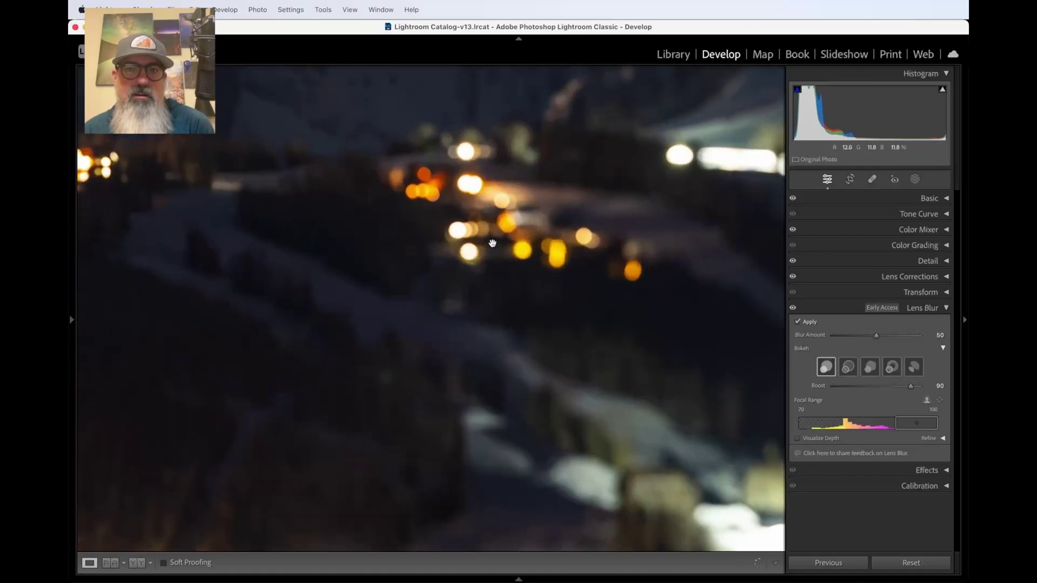
left_click_drag(493, 244, 492, 310)
left_click_drag(548, 258, 467, 265)
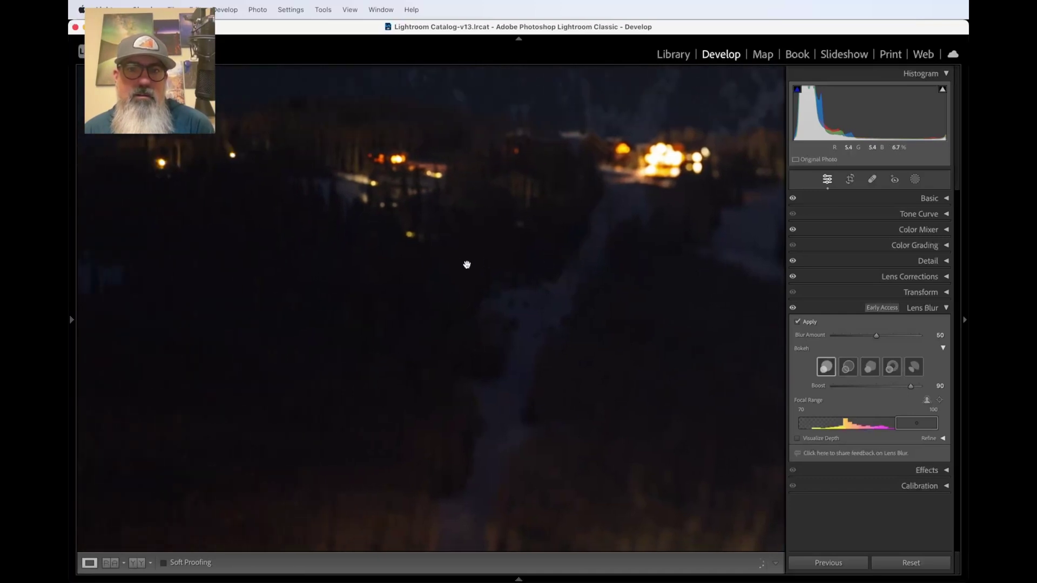
scroll(461, 263, "up", 1)
scroll(320, 219, "up", 3)
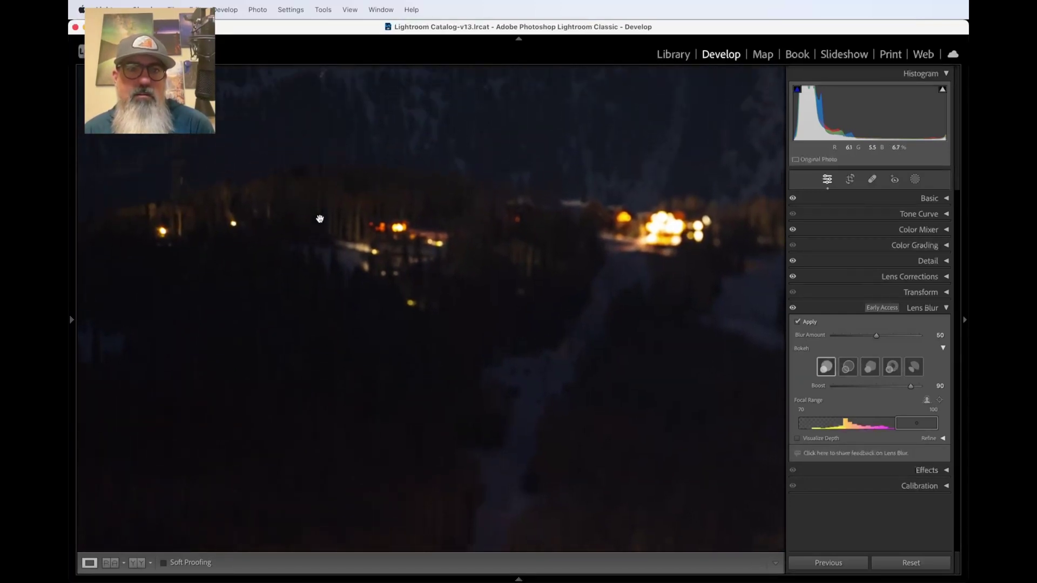
scroll(320, 219, "left", 1)
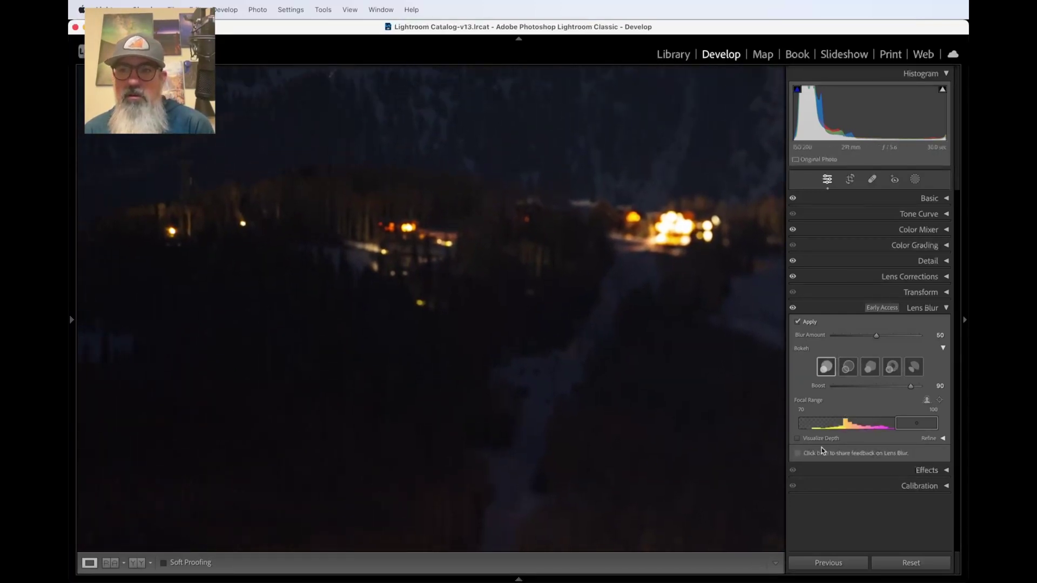
- Show the refinement options, inspect the depth visualization over the whole night photo, and turn the visualization off
left_click(932, 440)
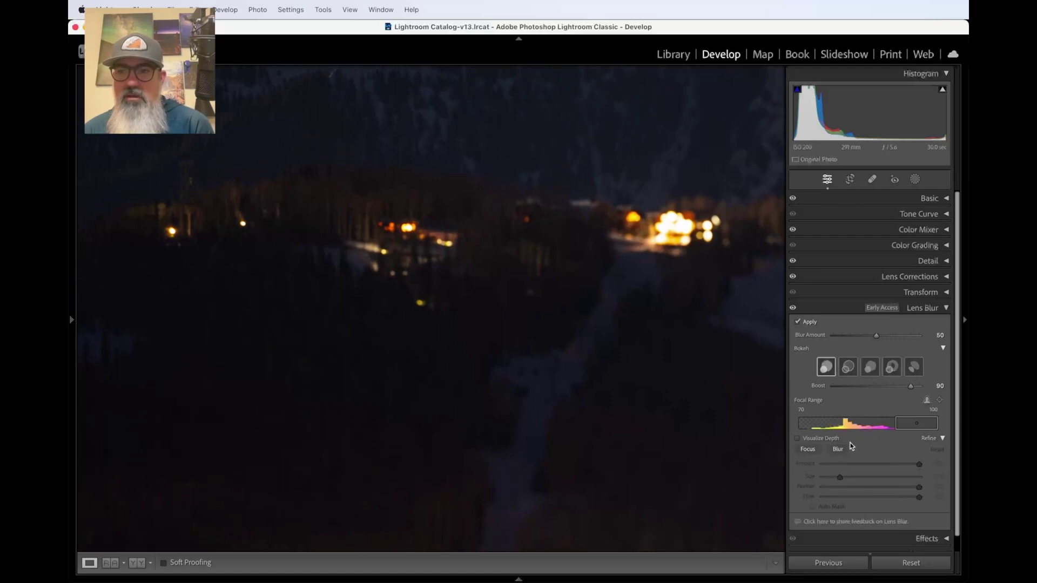
left_click(817, 439)
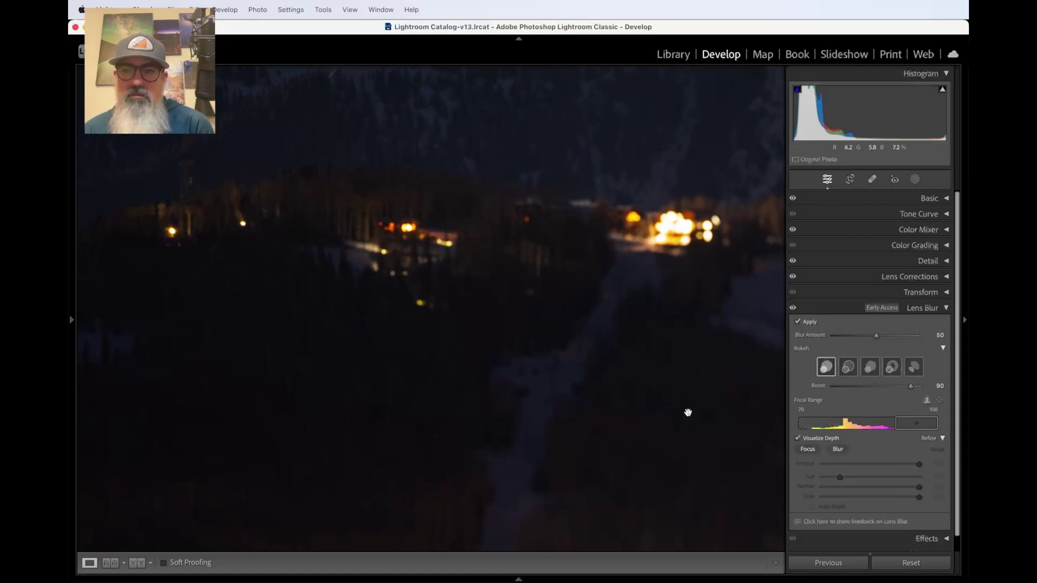
left_click(687, 412)
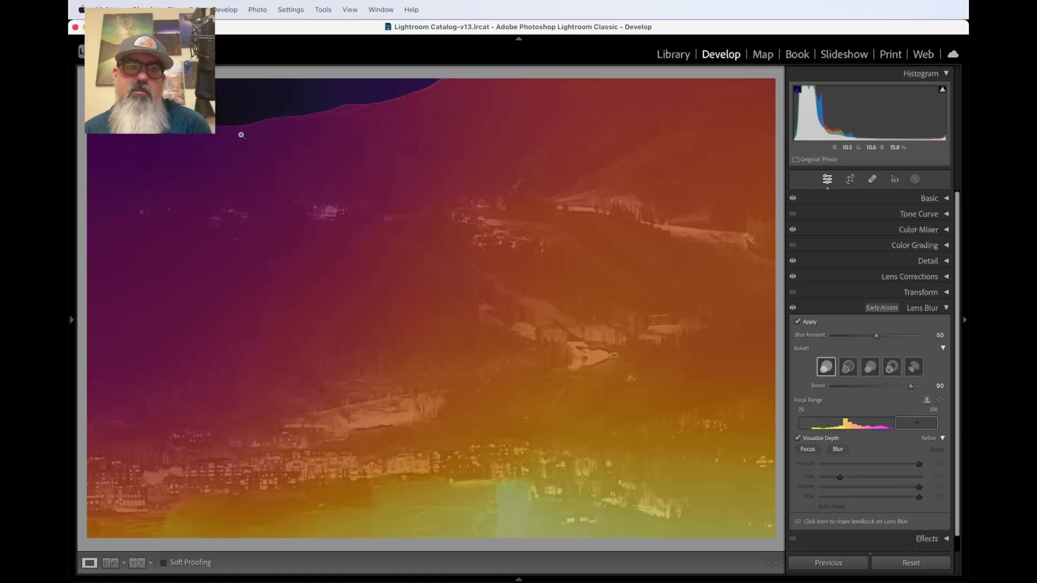
left_click(797, 439)
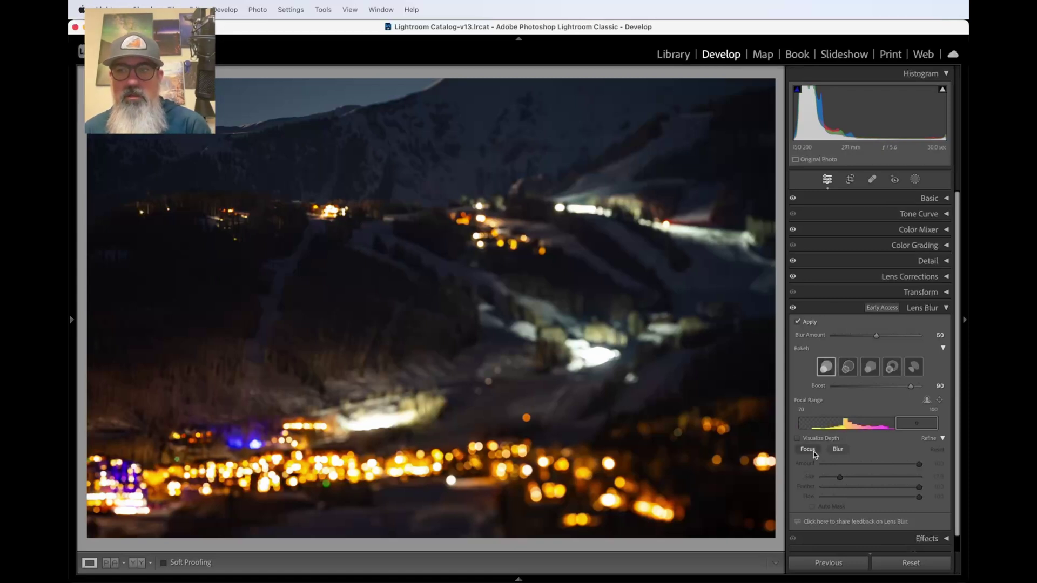
- Brush extra blur over the dark hillside and its small lights with the Blur refinement brush
left_click(838, 450)
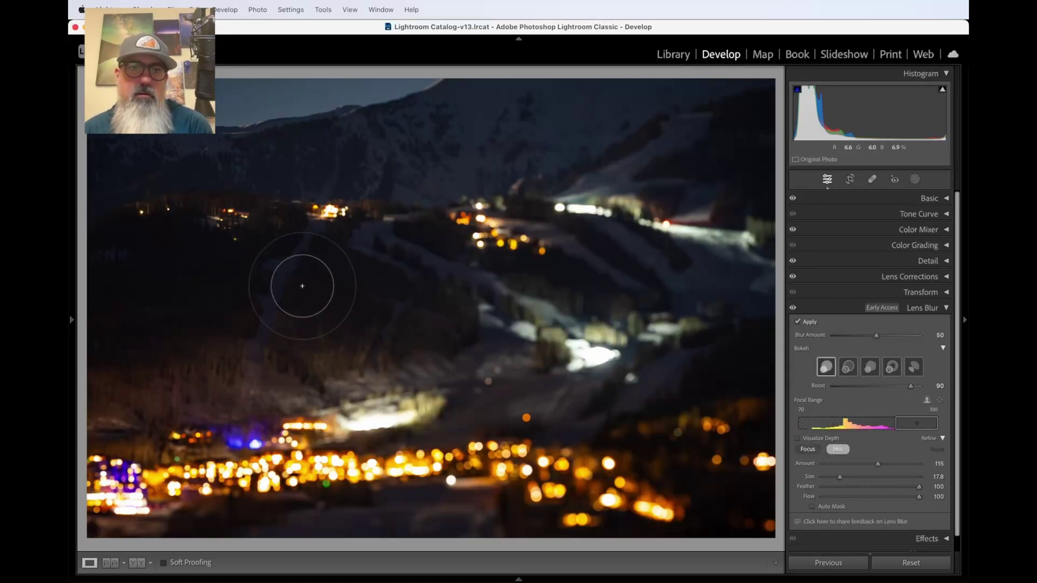
mouse_move(370, 264)
left_mouse_down()
mouse_move(390, 255)
mouse_move(273, 269)
mouse_move(203, 254)
mouse_move(301, 245)
mouse_move(115, 258)
mouse_move(302, 239)
mouse_move(370, 249)
mouse_move(149, 282)
mouse_move(326, 263)
mouse_move(85, 345)
mouse_move(309, 307)
mouse_move(88, 384)
mouse_move(251, 328)
mouse_move(256, 353)
mouse_move(363, 355)
left_mouse_up()
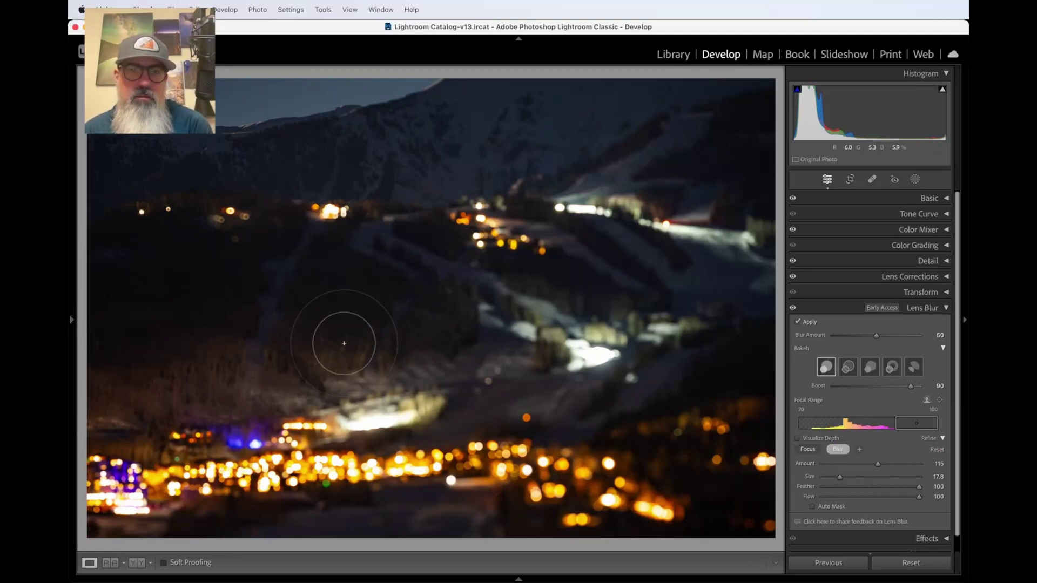
- With the depth visualization shown temporarily, paint over the purple patch at the photo's left edge using the Blur brush at size 15
key("z")
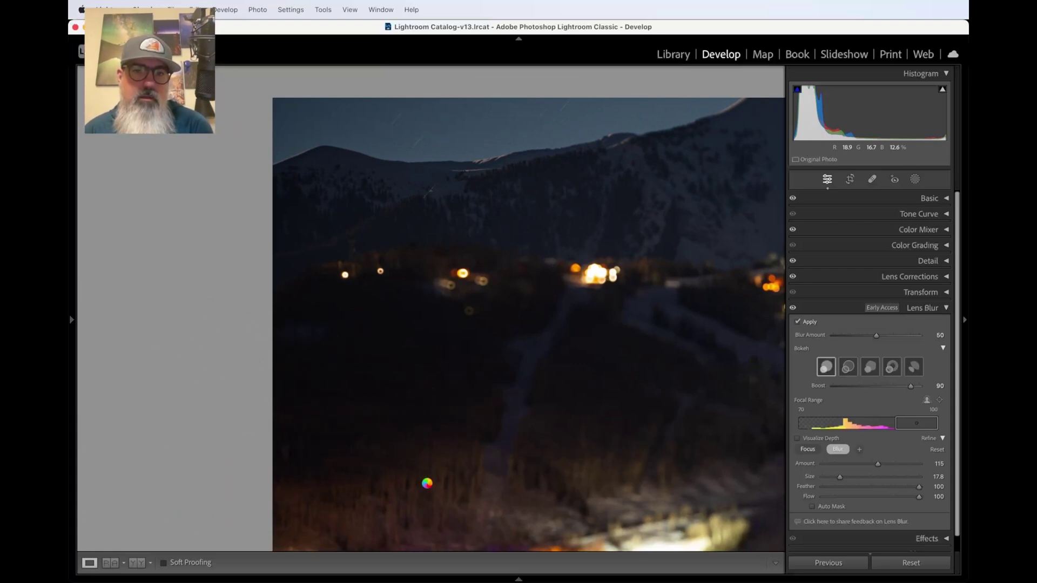
key("z")
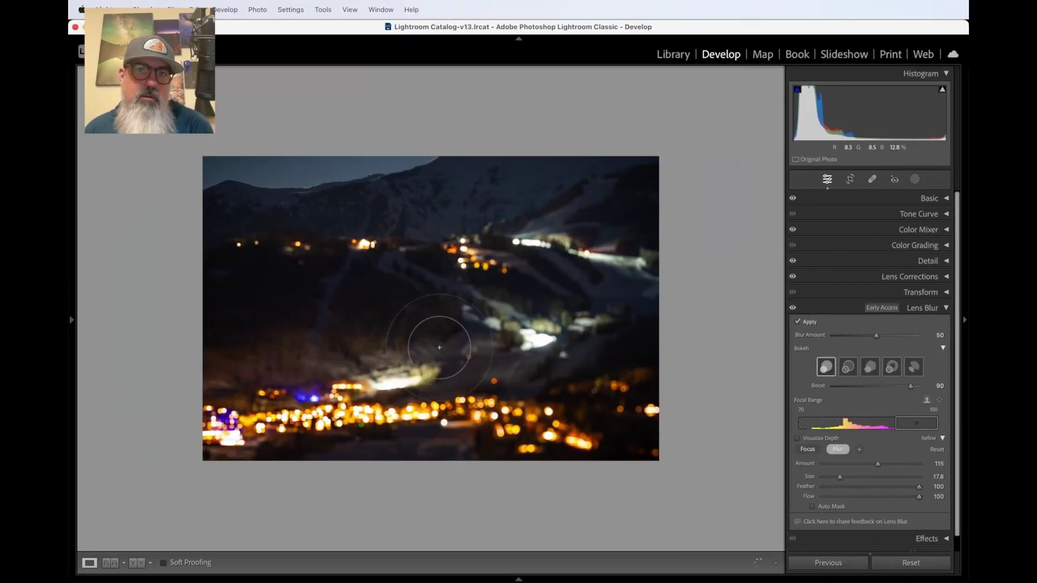
key("bracketleft")
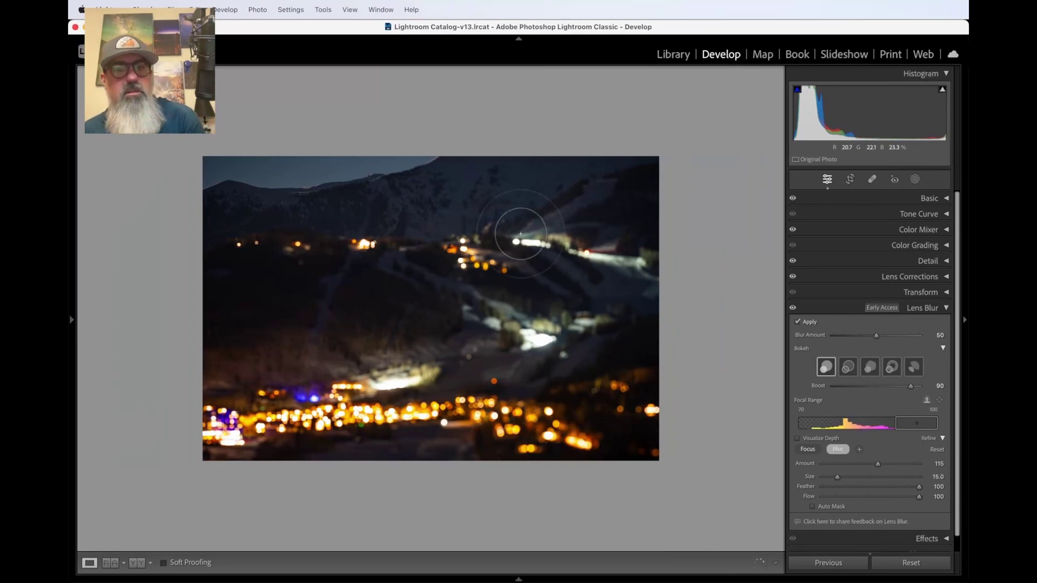
left_click(808, 449)
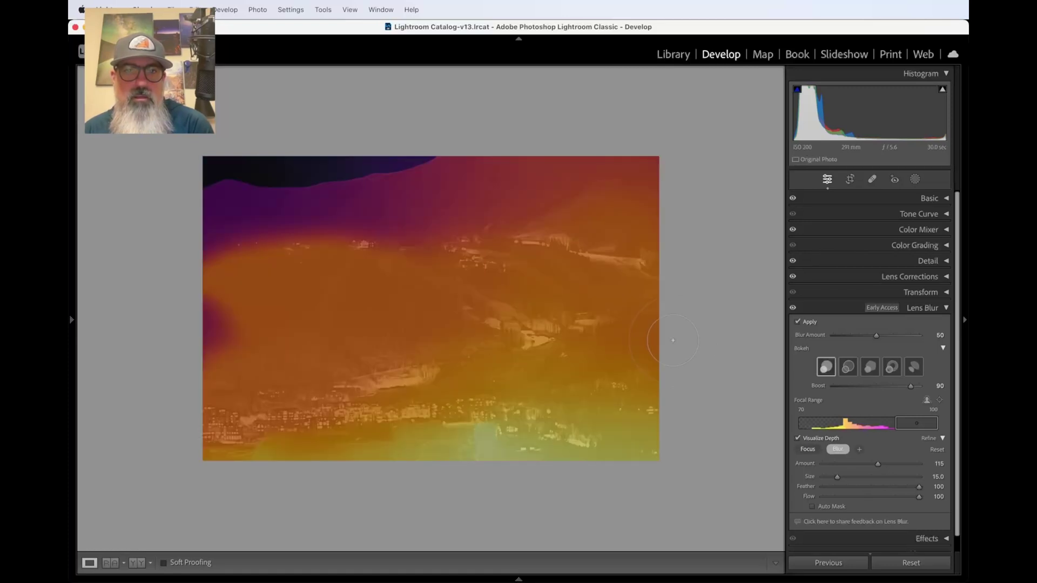
mouse_move(215, 324)
left_mouse_down()
mouse_move(206, 345)
mouse_move(201, 280)
mouse_move(200, 300)
mouse_move(202, 292)
left_mouse_up()
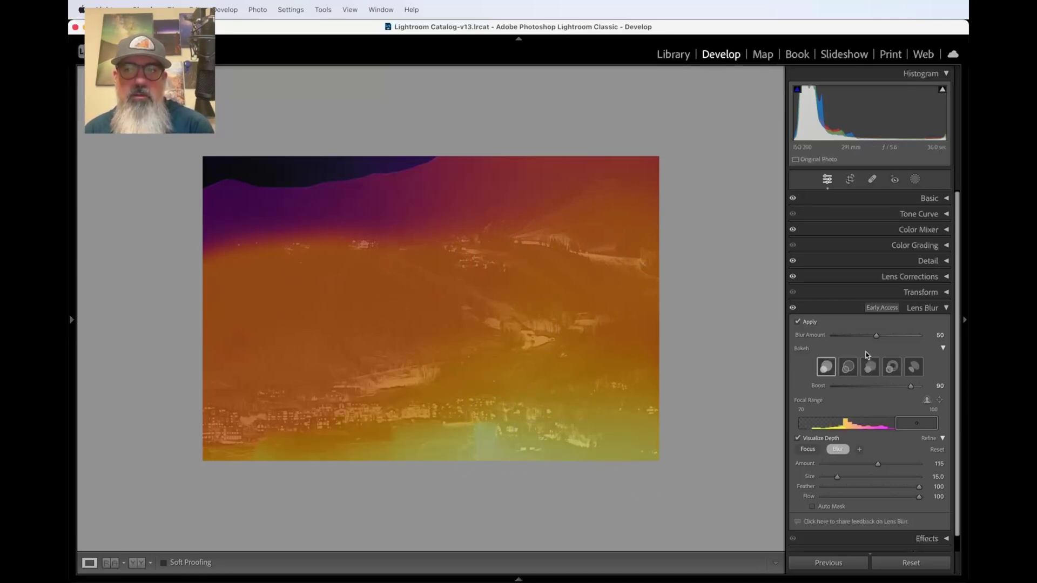
left_click(798, 438)
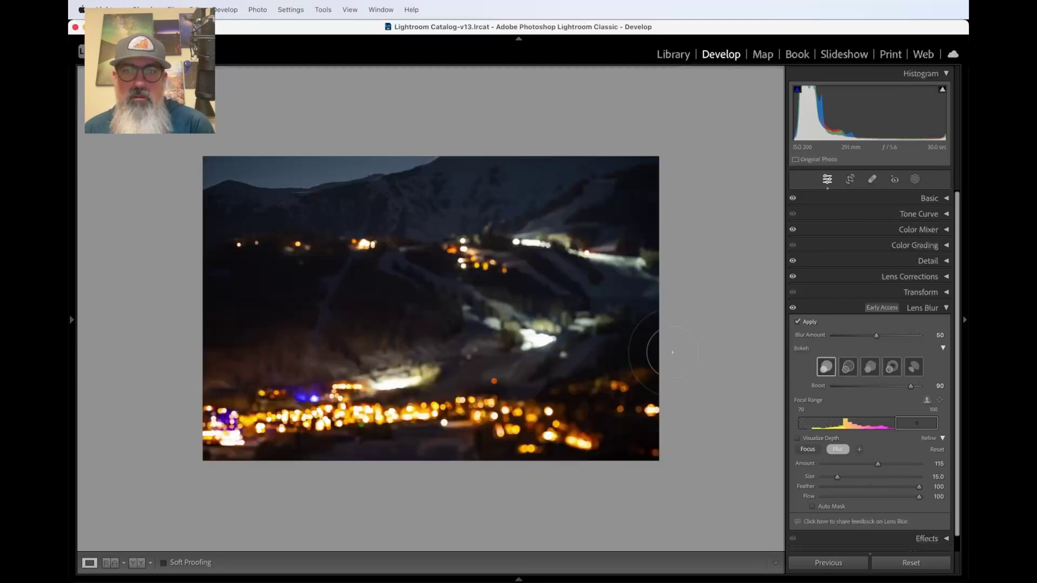
- Switch the Lens Blur bokeh to the ring shape, hide the refinement options, and inspect the town lights up close
left_click(888, 373)
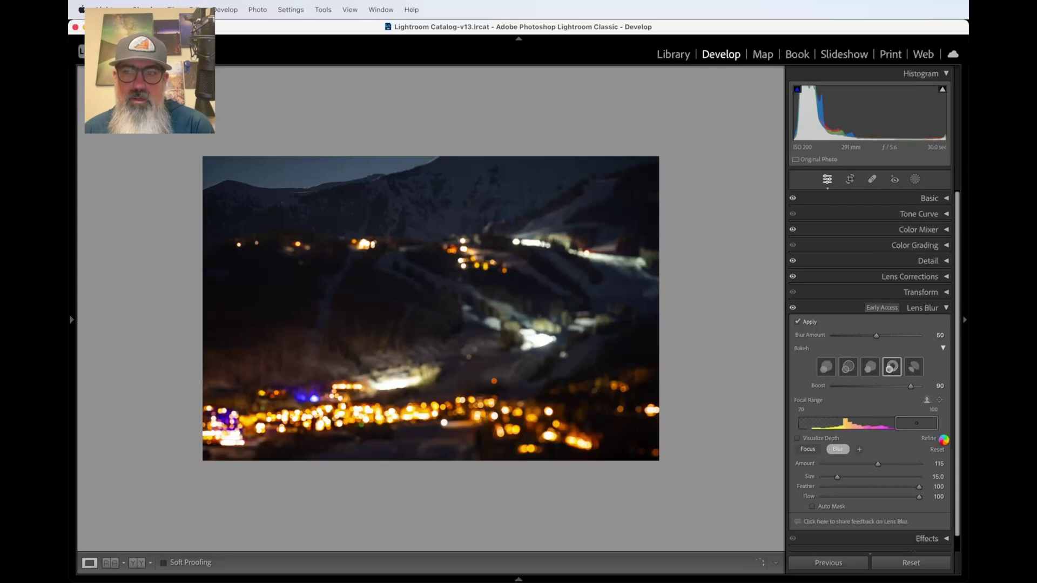
left_click(942, 439)
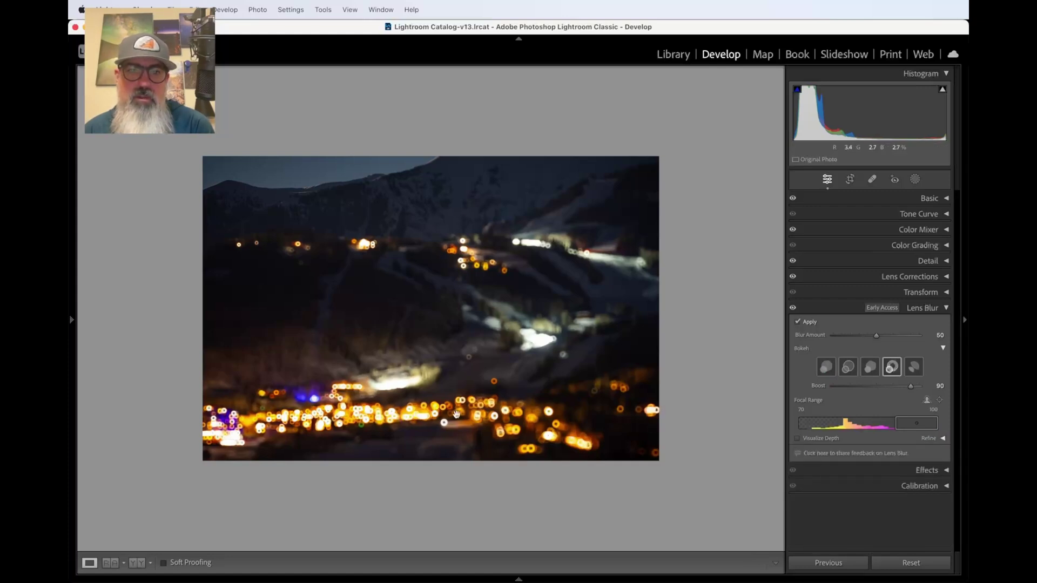
left_click(402, 412)
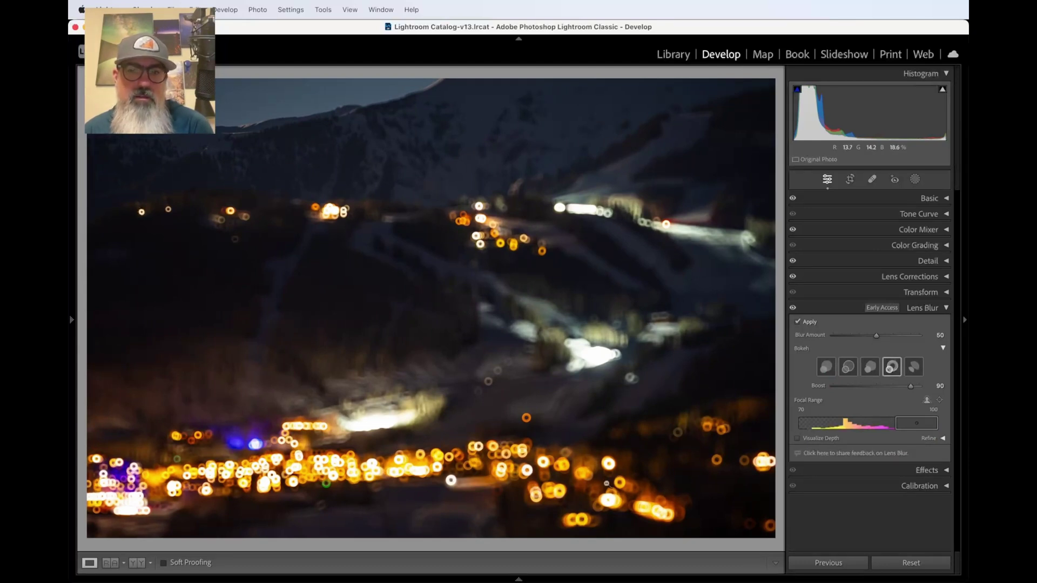
left_click(650, 439)
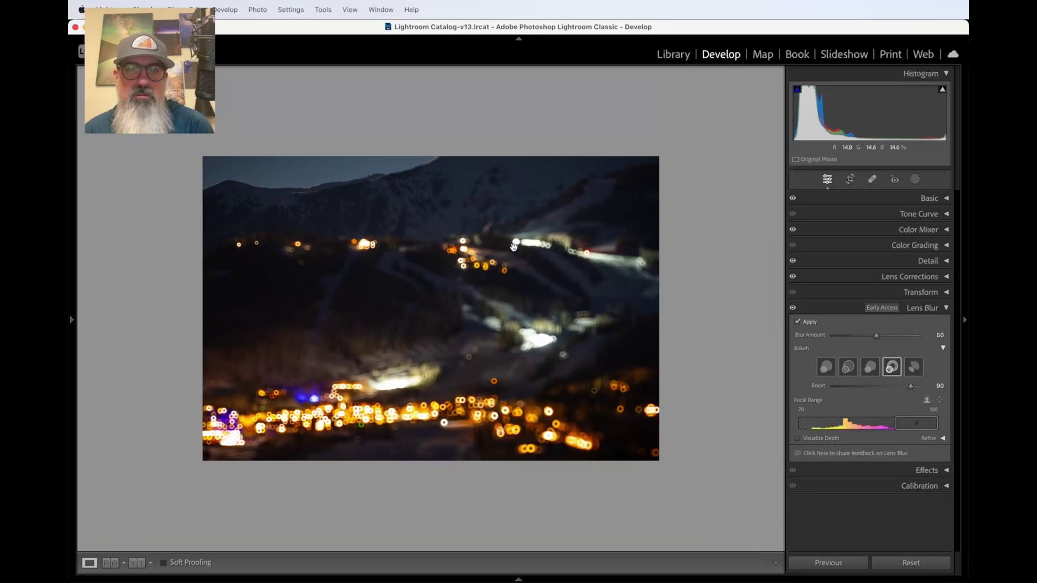
mouse_move(478, 578)
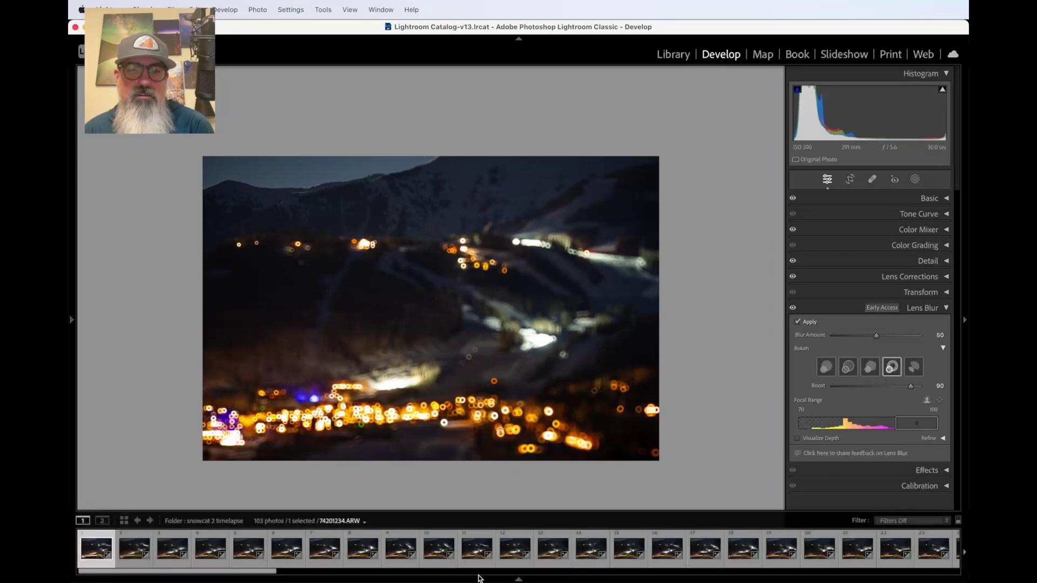